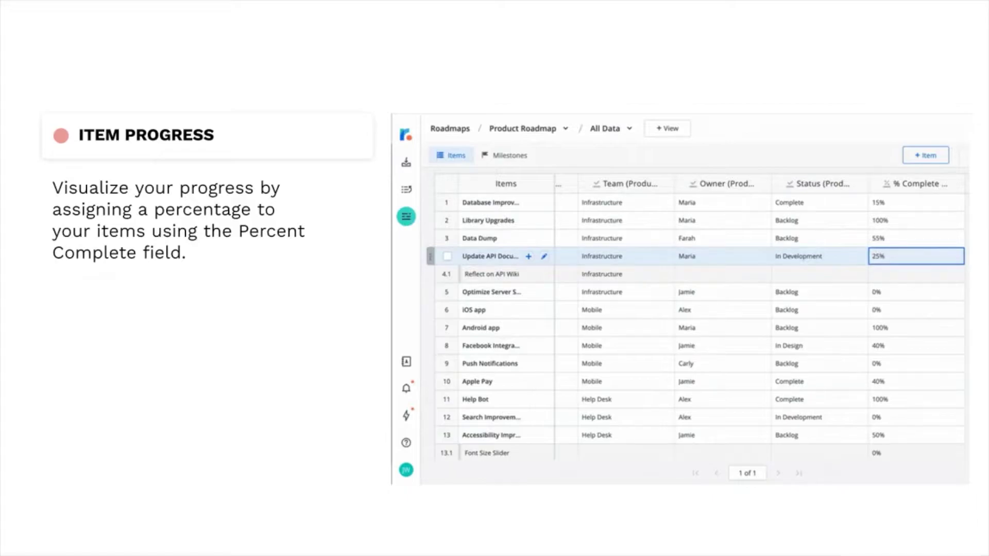
Set % Complete to 100 for Library Upgrades, 55 for Data Dump and 25 for the API documentation item.
click(892, 219)
text(100)
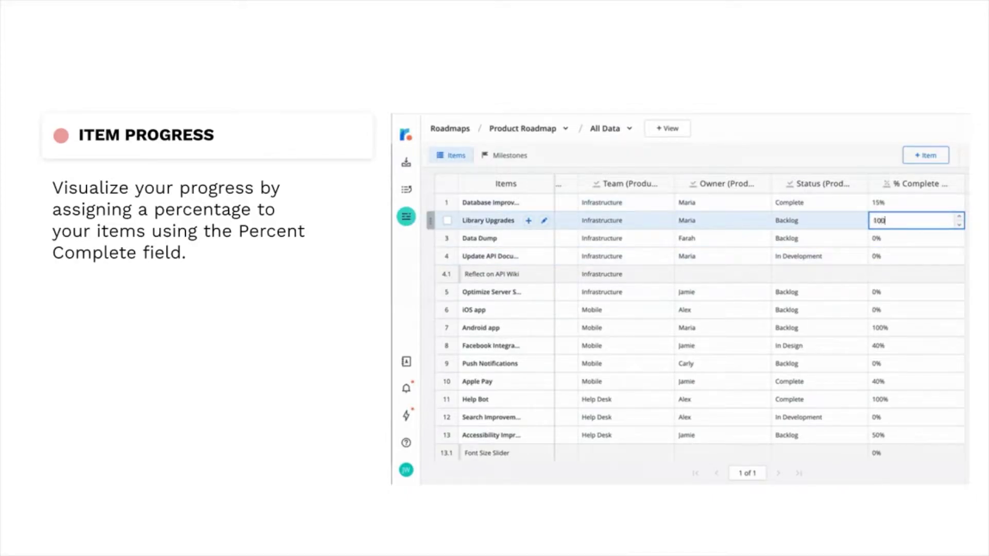
click(881, 237)
text(55)
click(881, 256)
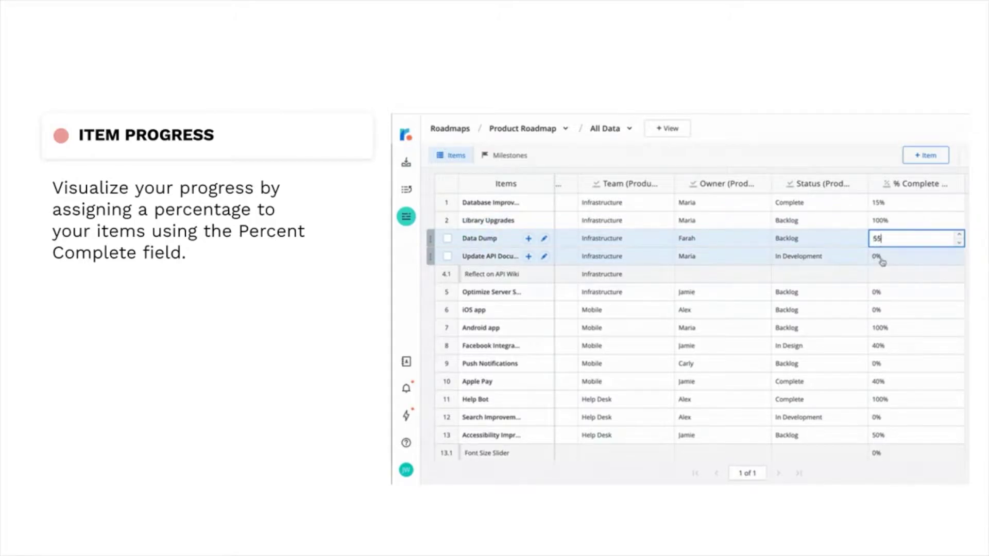
text(25)
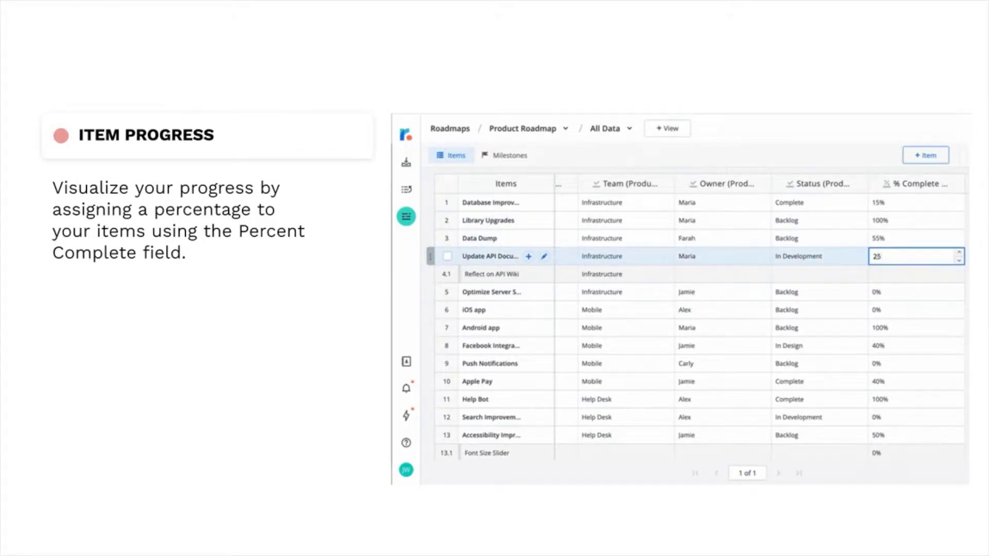
key(Return)
mouse_move(495, 203)
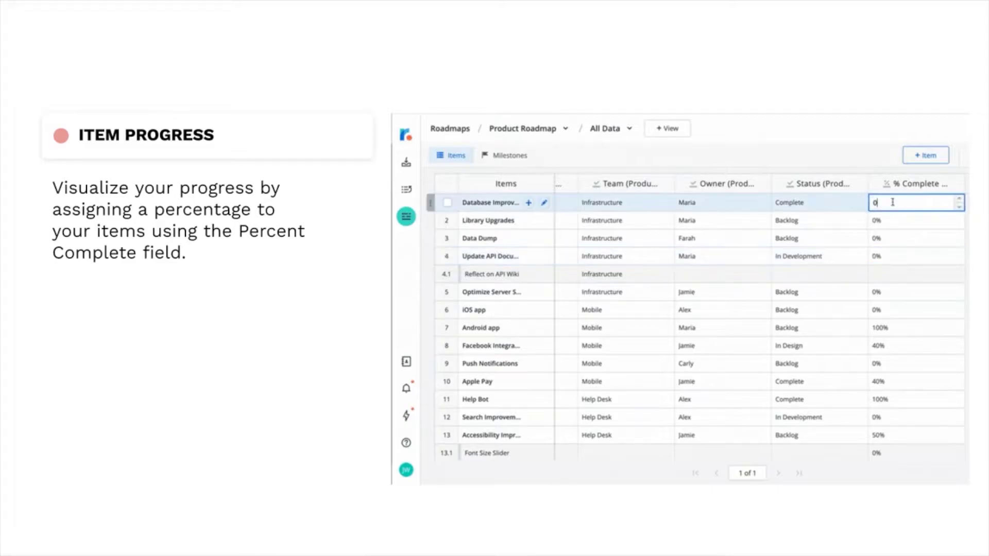
text(15)
key(Return)
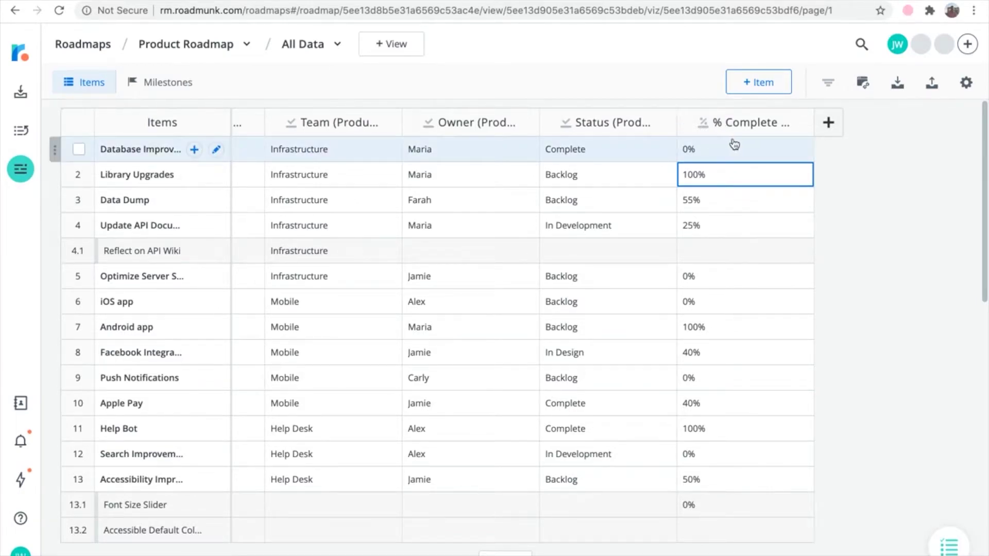
mouse_move(916, 184)
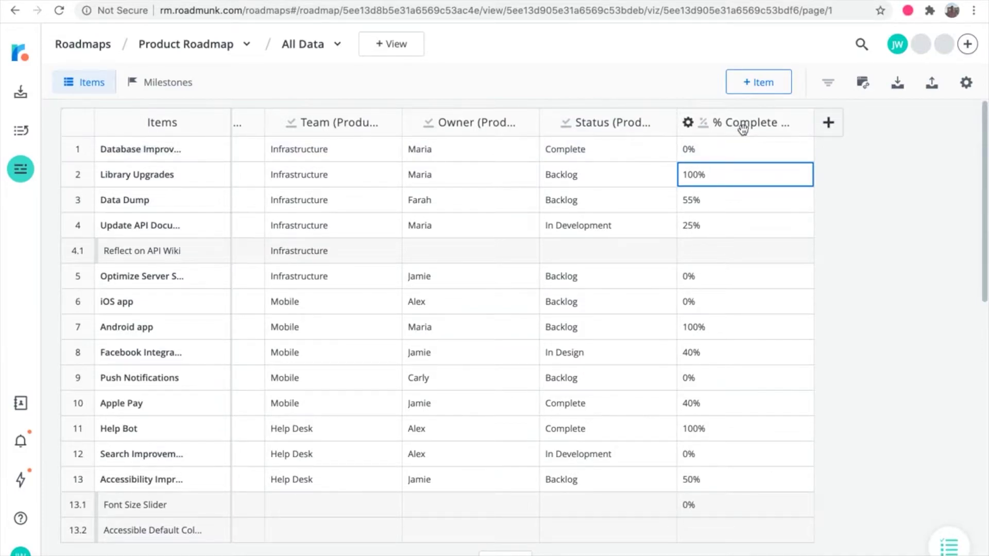
Set the database improvements item's % Complete to 75.
click(727, 156)
text(75)
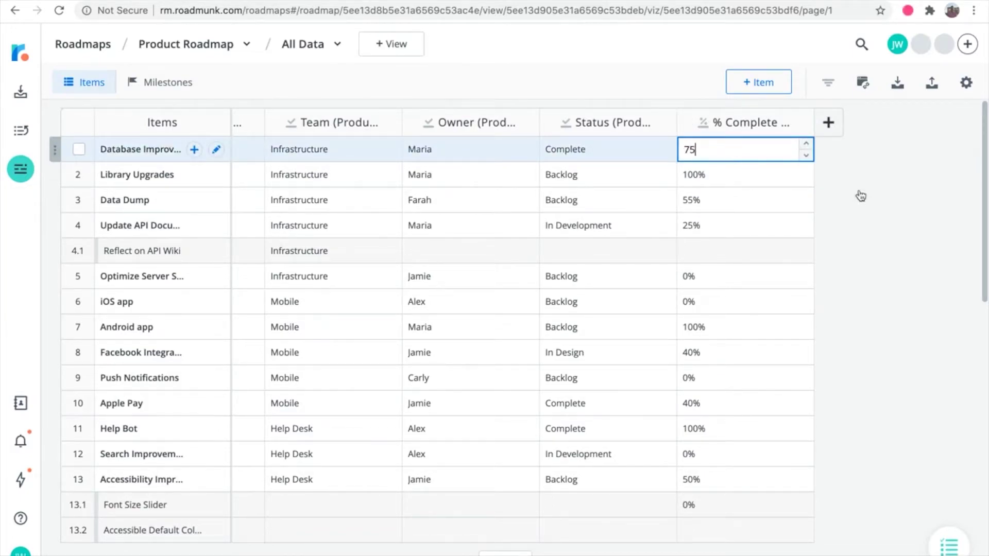
key(Return)
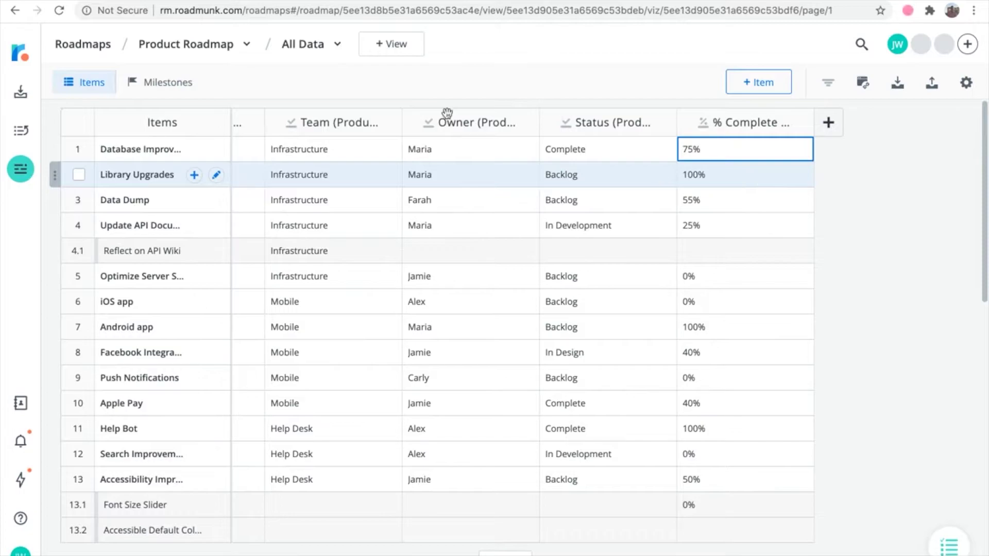
Switch the roadmap to the Swimlane: By Status view.
click(331, 50)
click(336, 45)
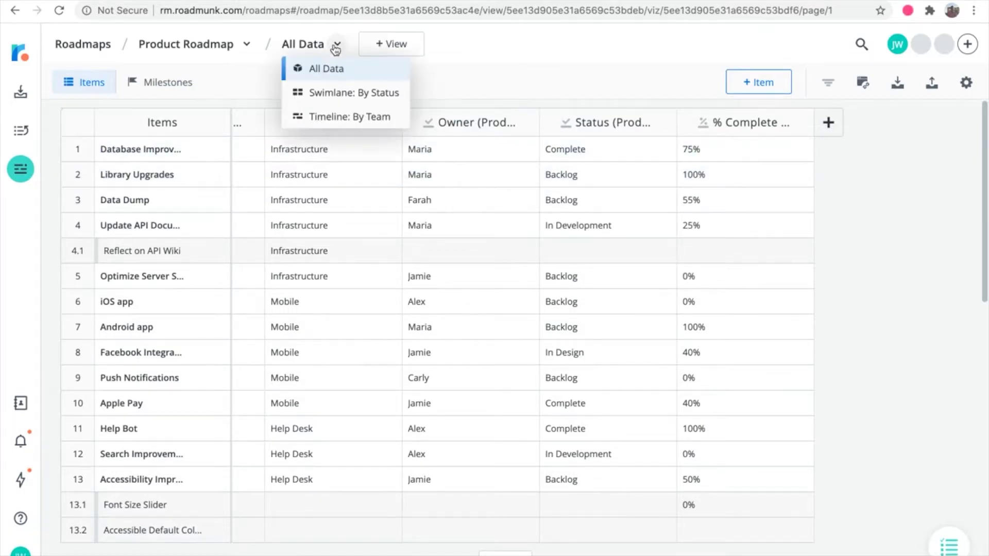
click(343, 94)
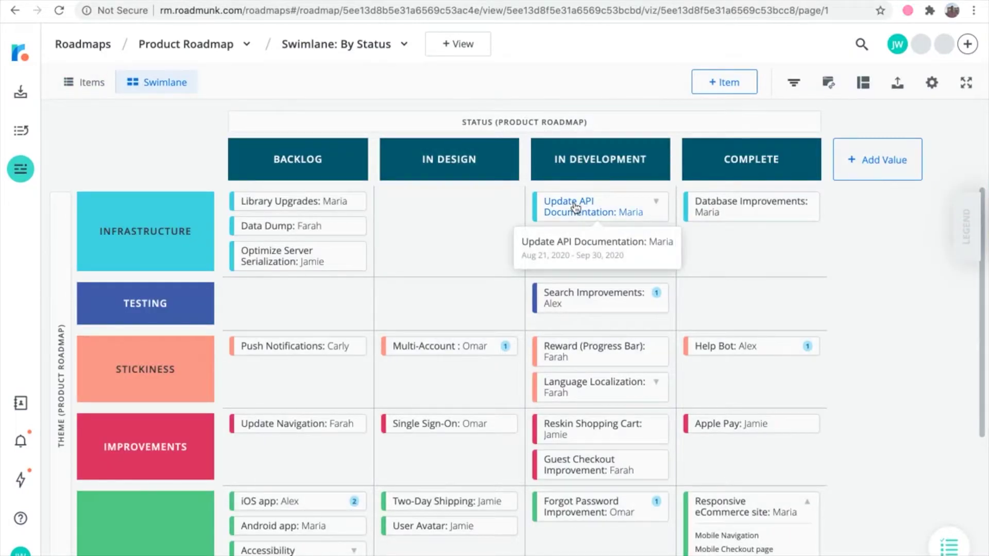
Raise Update API Documentation's % Complete to 55 and save it.
click(574, 208)
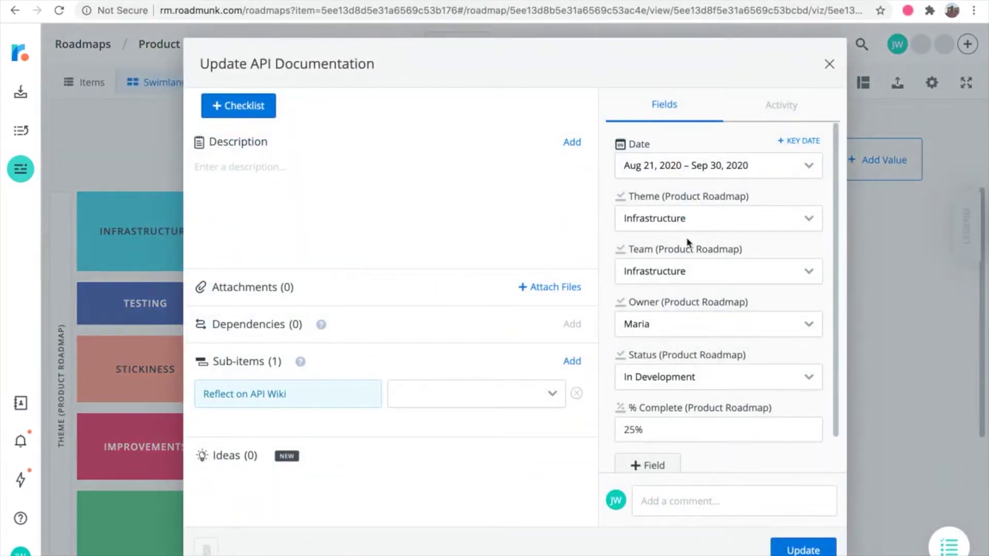
scroll(688, 243, down, 1)
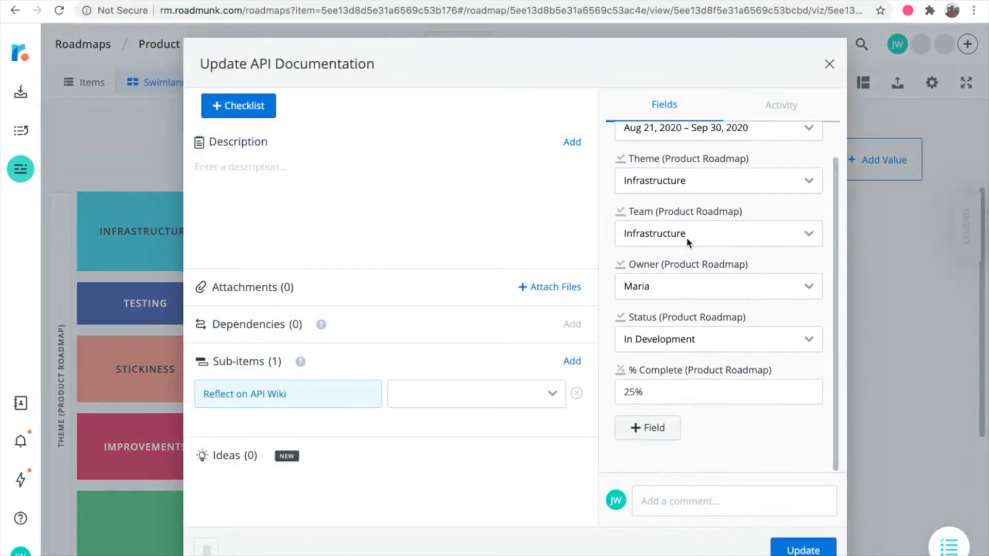
click(633, 391)
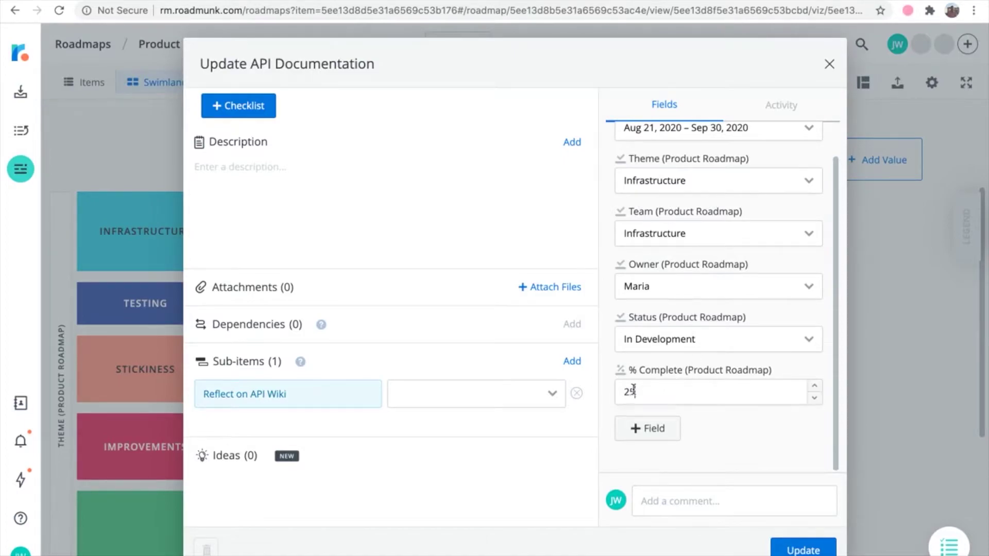
key(BackSpace)
key(BackSpace)
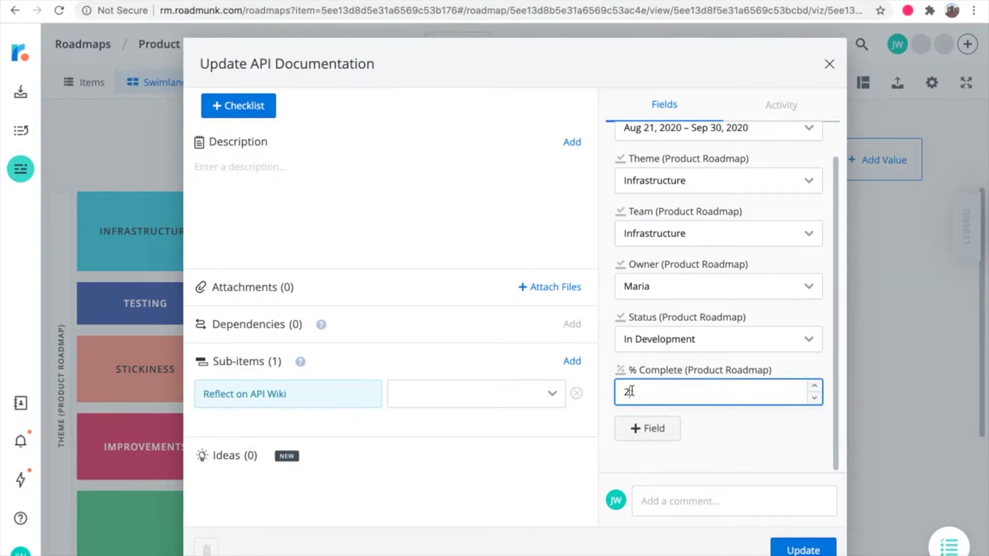
text(55)
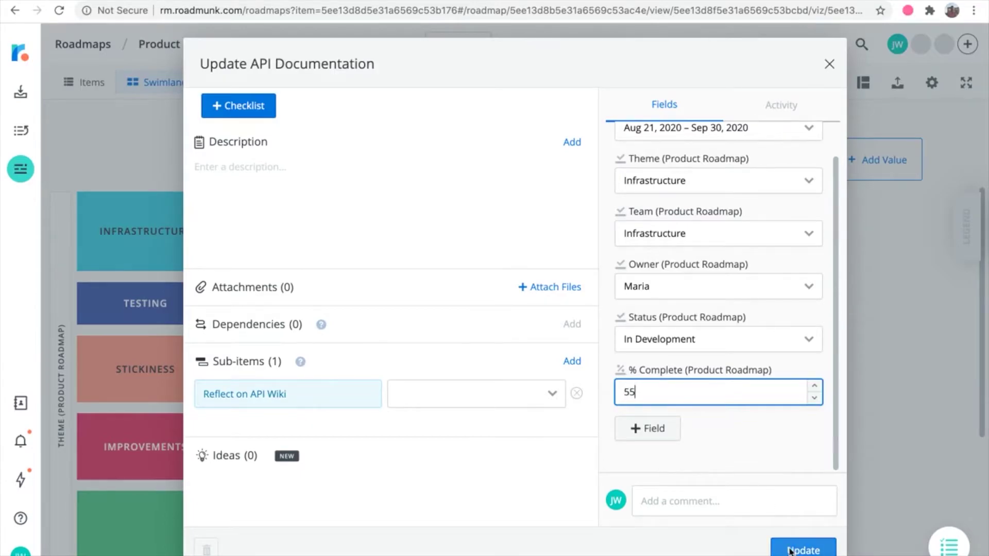
click(789, 551)
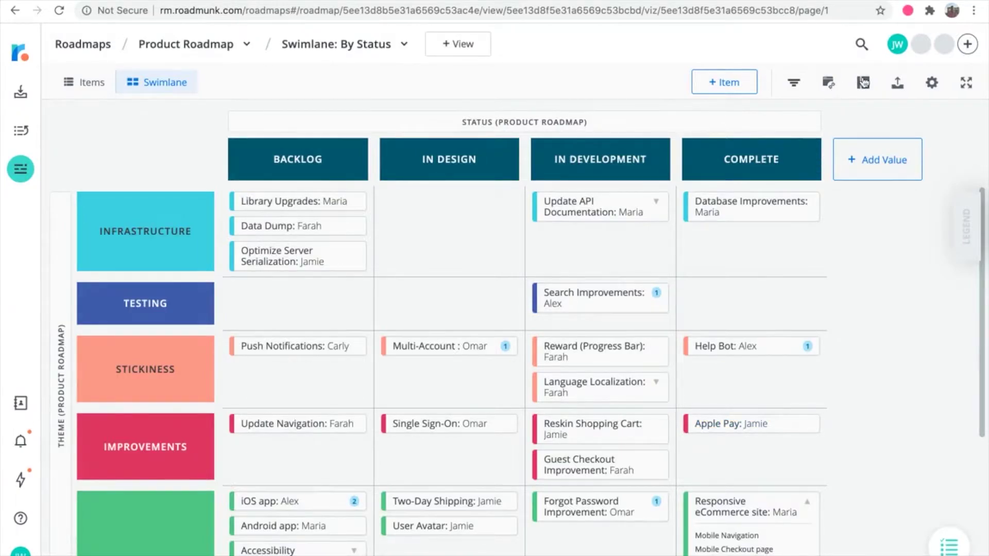
Set Item Progress in the Format panel to % Complete (Product Roadmap) so cards show progress bars.
click(863, 82)
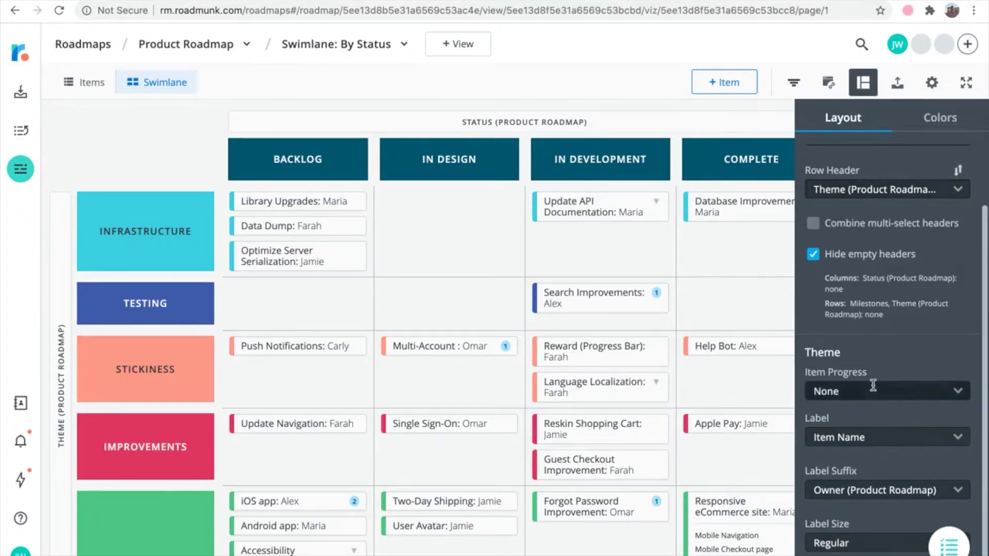
click(958, 393)
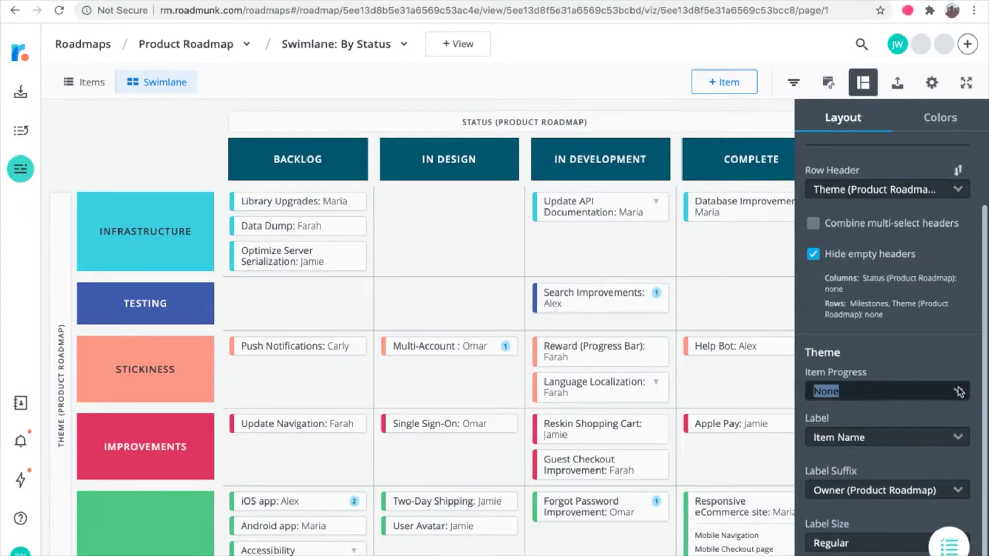
click(958, 392)
click(907, 438)
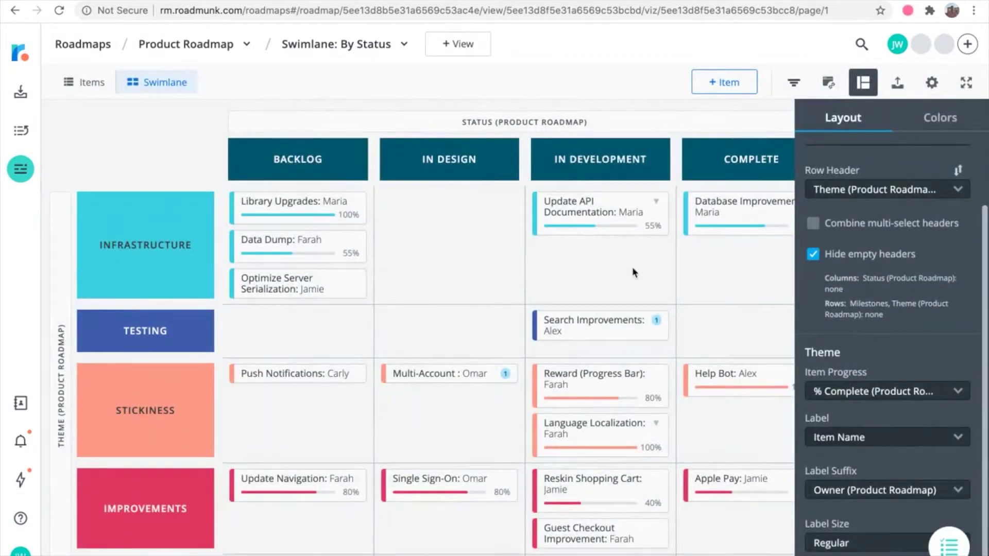
click(632, 272)
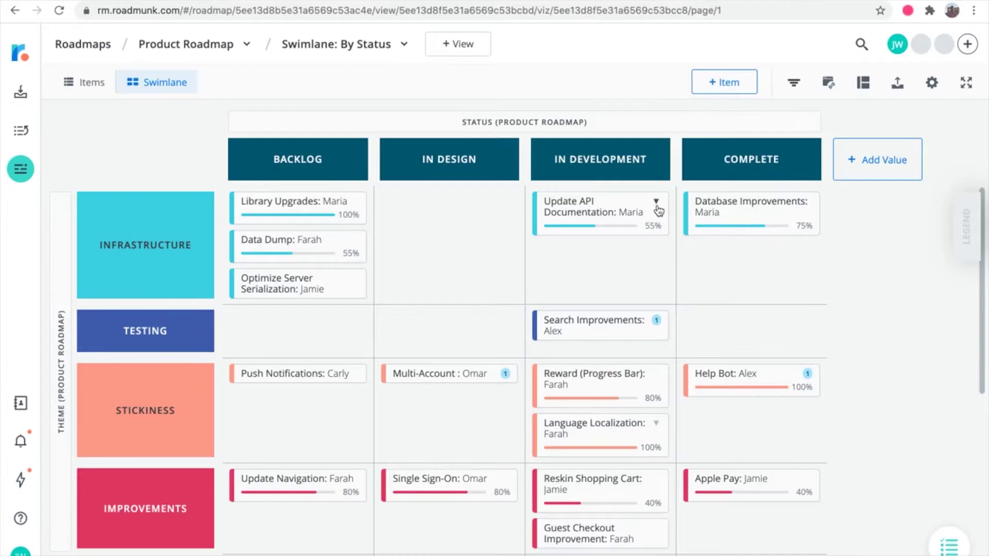
Show the Jira integration options from the Integrations toolbar icon.
click(827, 84)
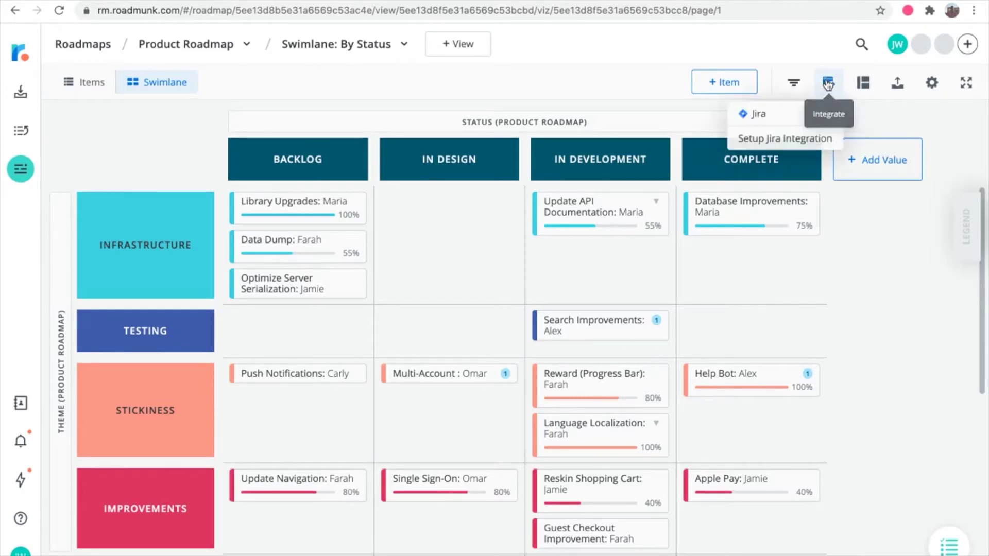
Start Setup Jira Integration and reach the Dates & Fields step with Epic Progress to Sync.
click(785, 141)
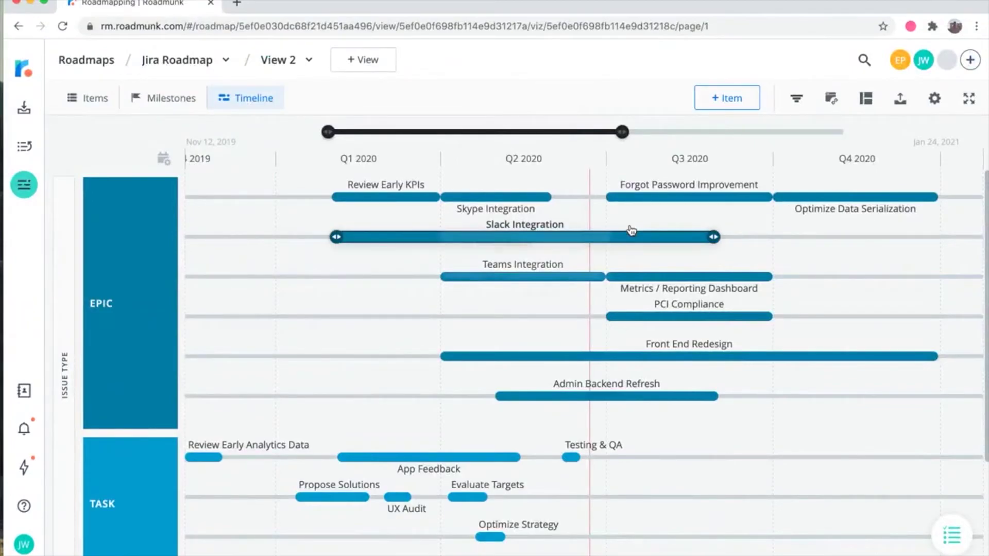
mouse_move(525, 236)
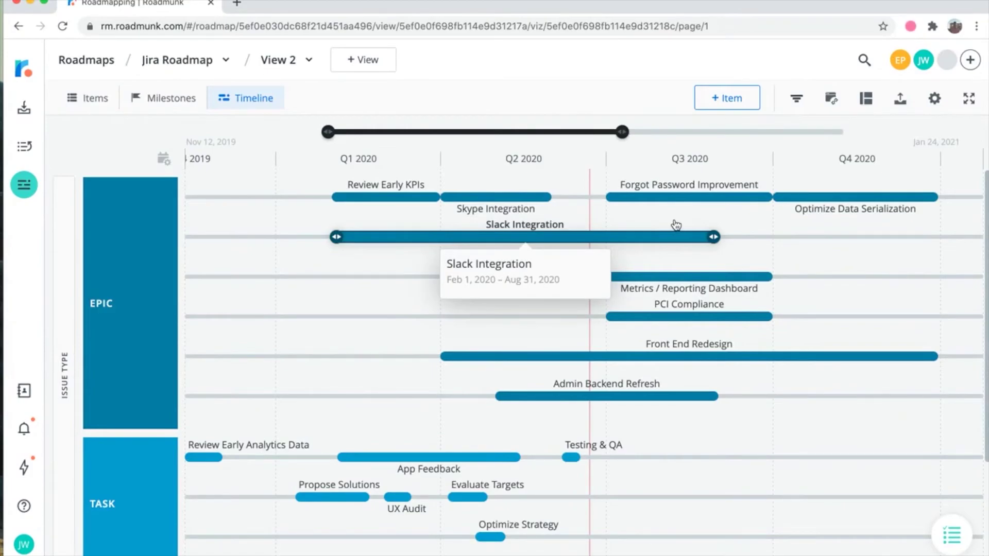
Set the Jira Roadmap timeline's Item Progress to Progress By Issue Count.
click(831, 99)
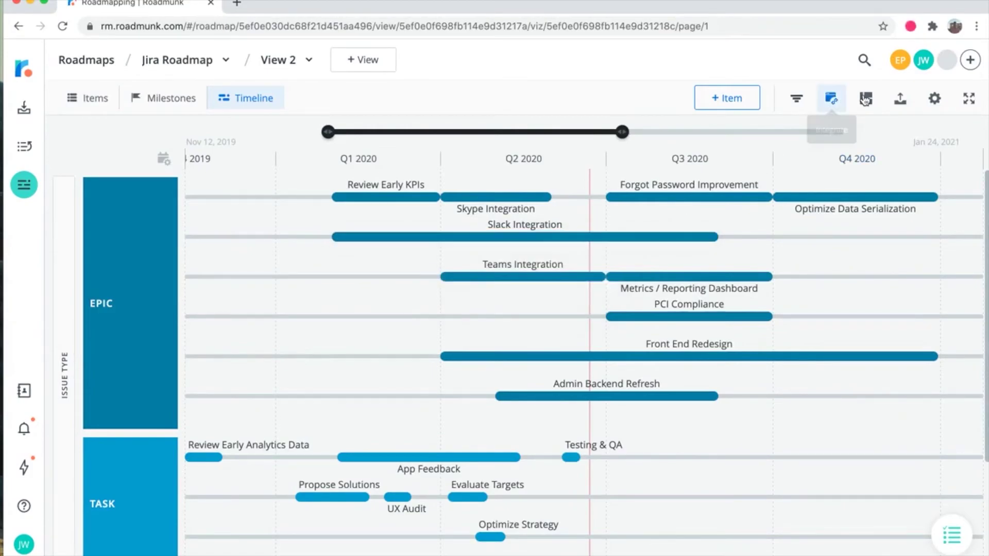
click(865, 98)
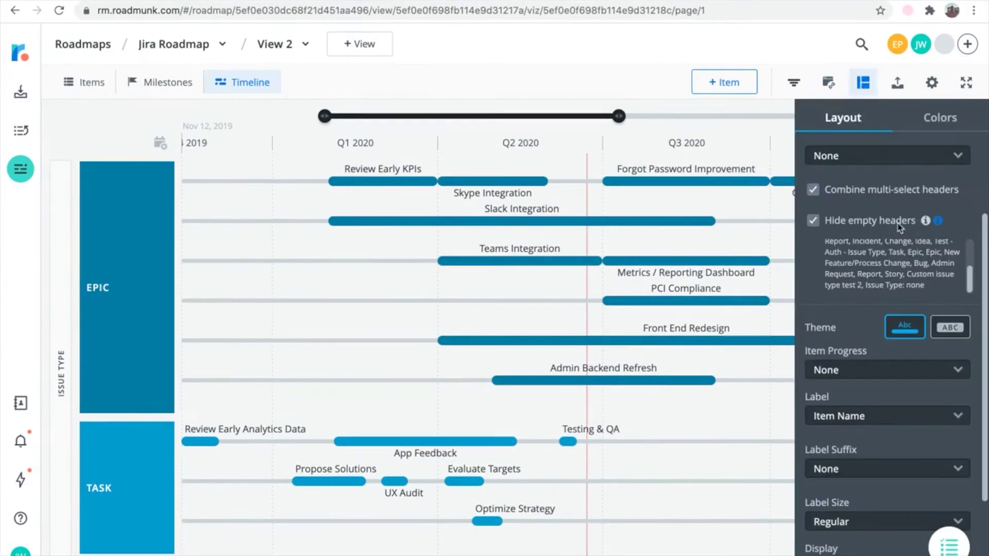
click(958, 373)
click(958, 373)
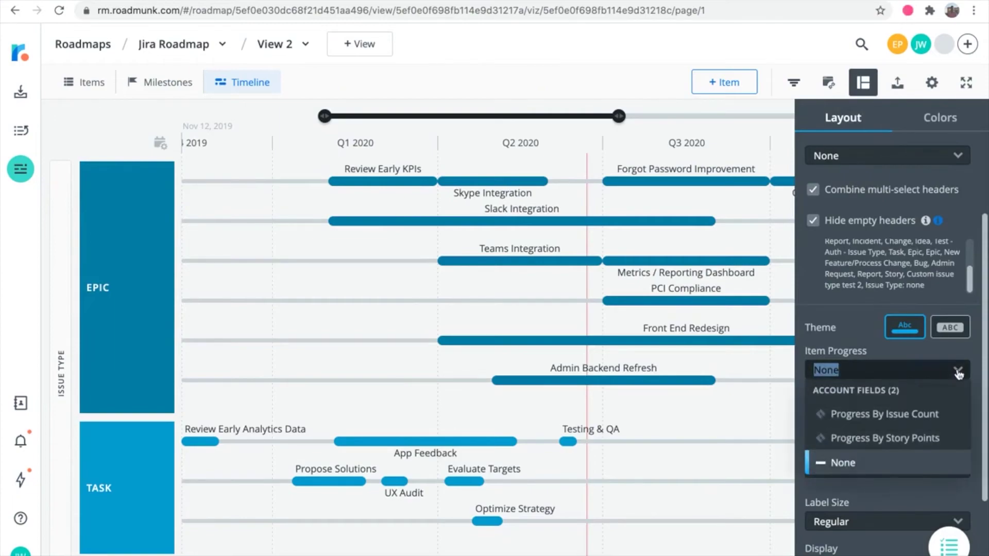
click(906, 418)
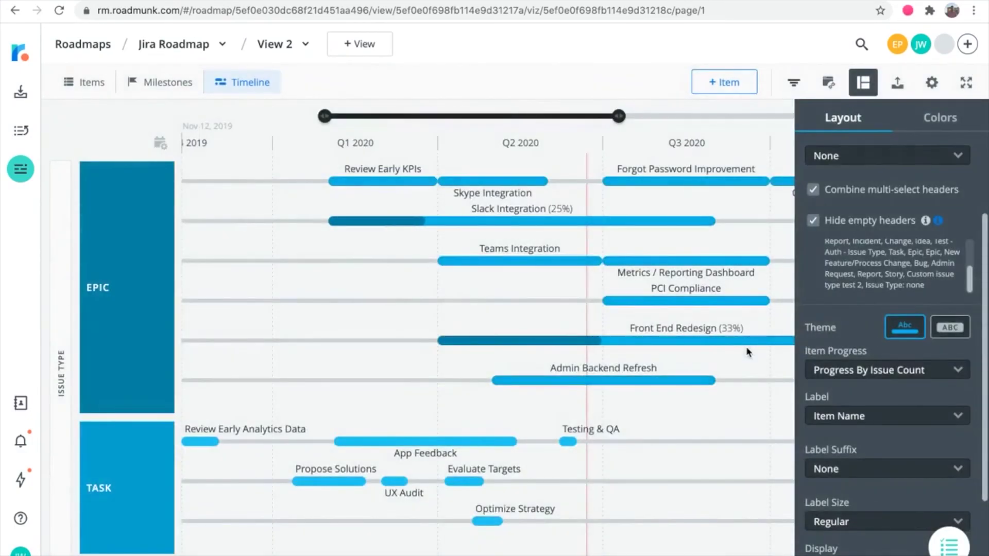
click(606, 226)
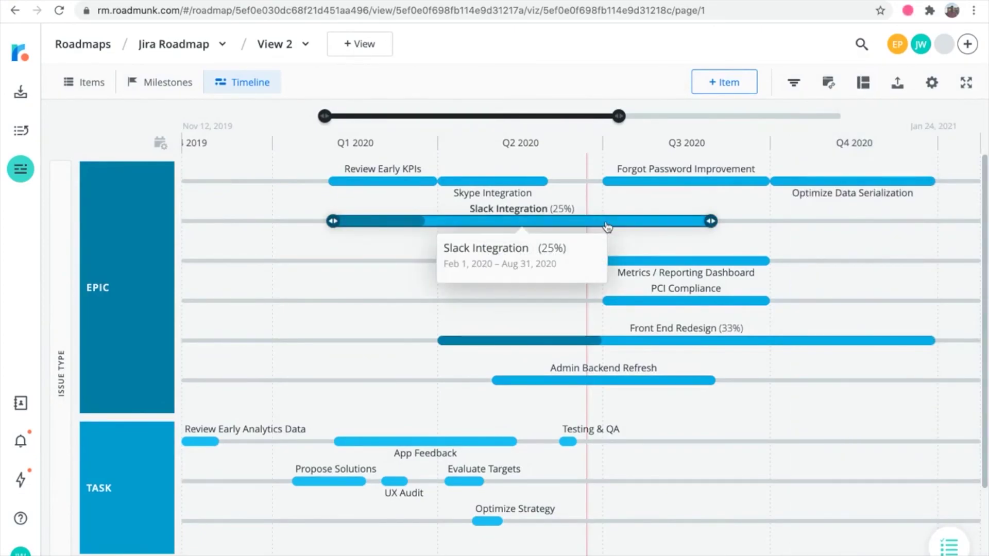